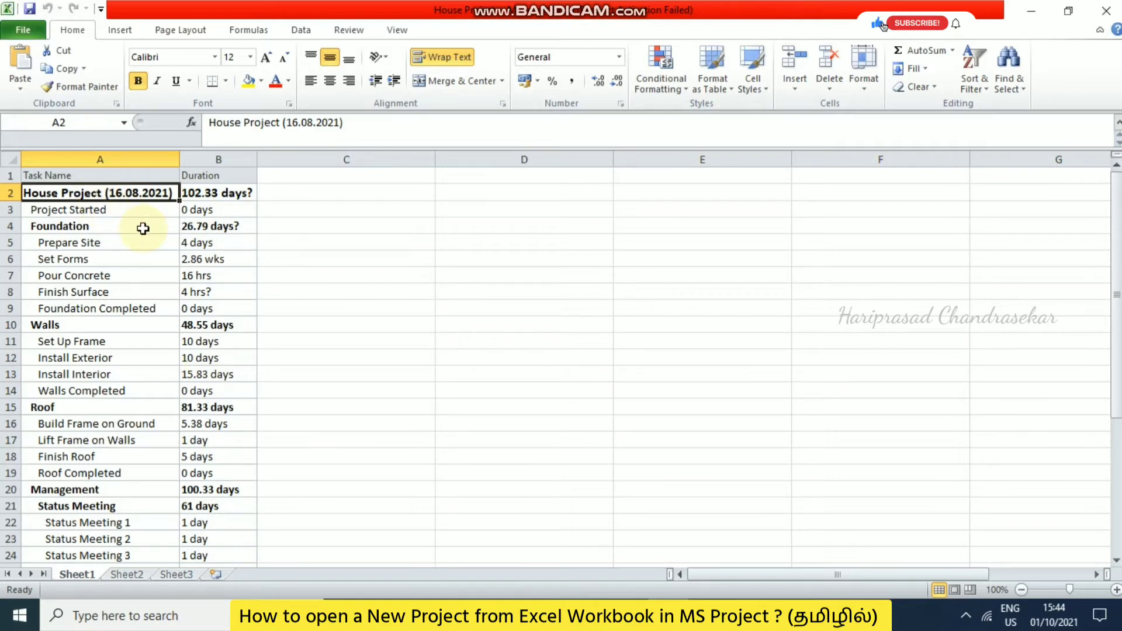
Step: Minimize Excel and start a new Project from an Excel workbook
{"action": "left_click", "coordinate": [1032, 11]}
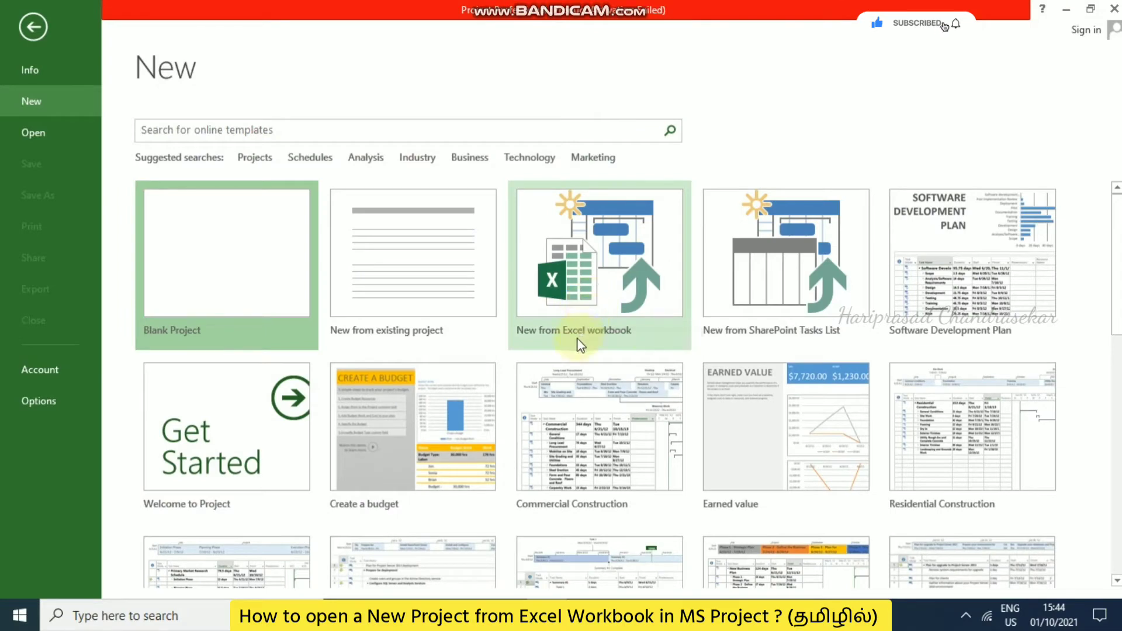
{"action": "left_click", "coordinate": [627, 264]}
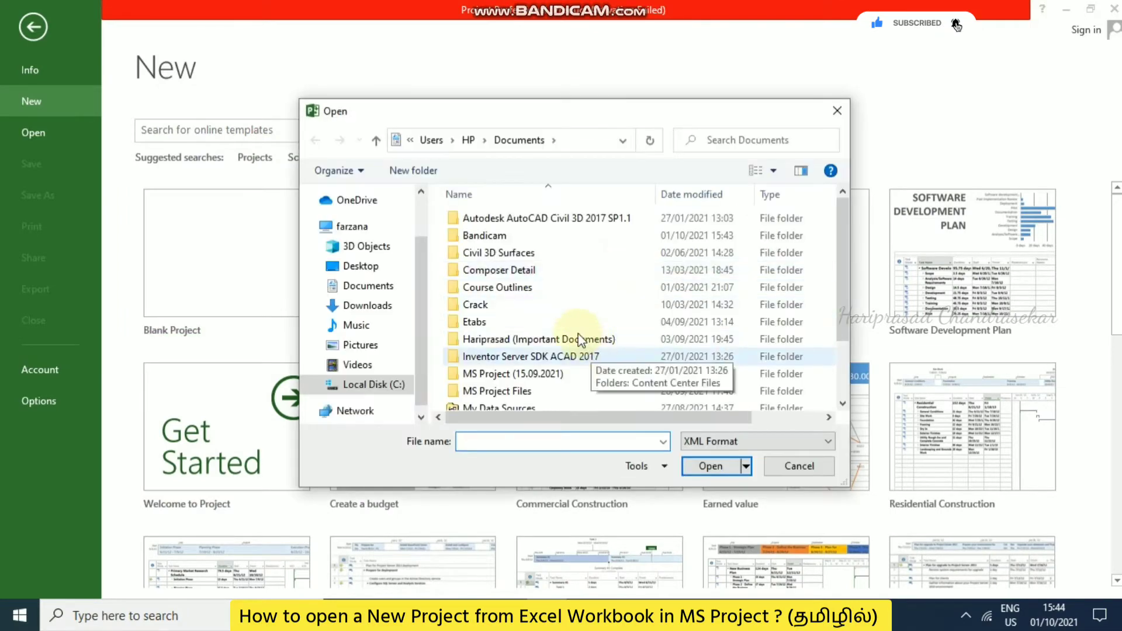
{"action": "left_click", "coordinate": [525, 322]}
{"action": "scroll", "coordinate": [535, 351], "scroll_direction": "down", "scroll_amount": 2}
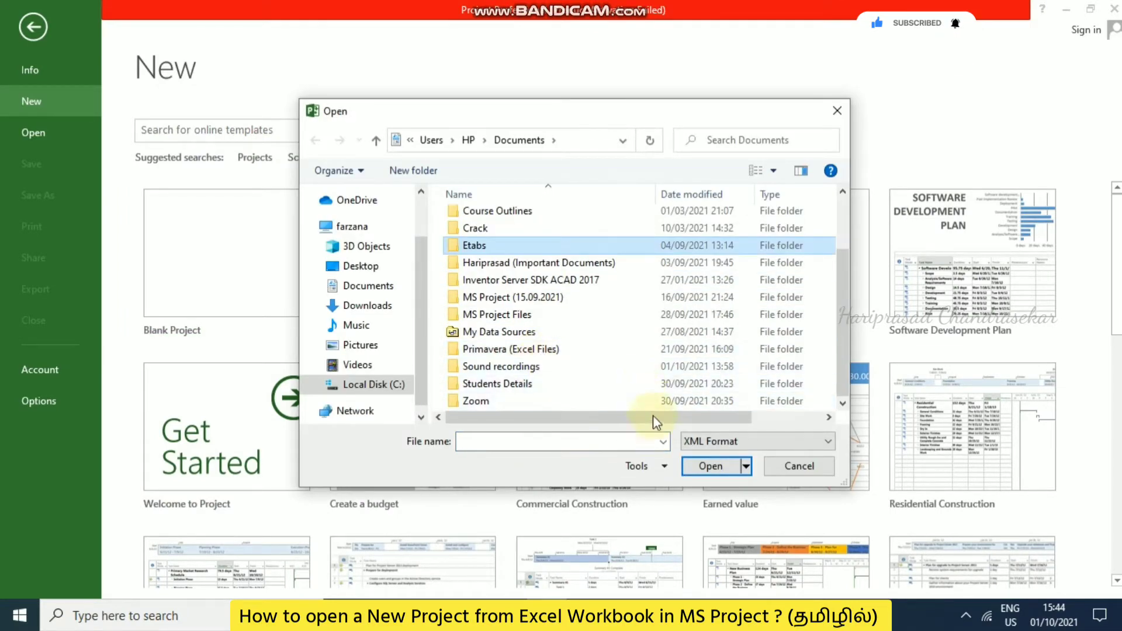
Step: Show All Files and open the House Project workbook for import
{"action": "left_click", "coordinate": [748, 441]}
{"action": "left_click", "coordinate": [703, 453]}
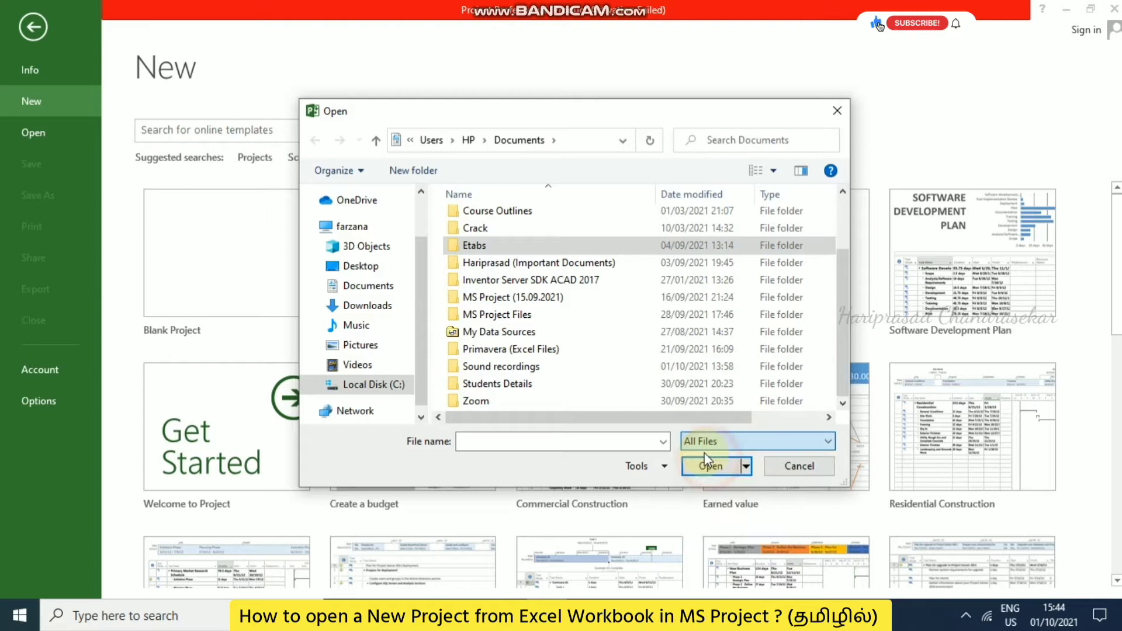
{"action": "mouse_move", "coordinate": [844, 206]}
{"action": "left_mouse_down"}
{"action": "mouse_move", "coordinate": [840, 414]}
{"action": "mouse_move", "coordinate": [839, 224]}
{"action": "left_mouse_up"}
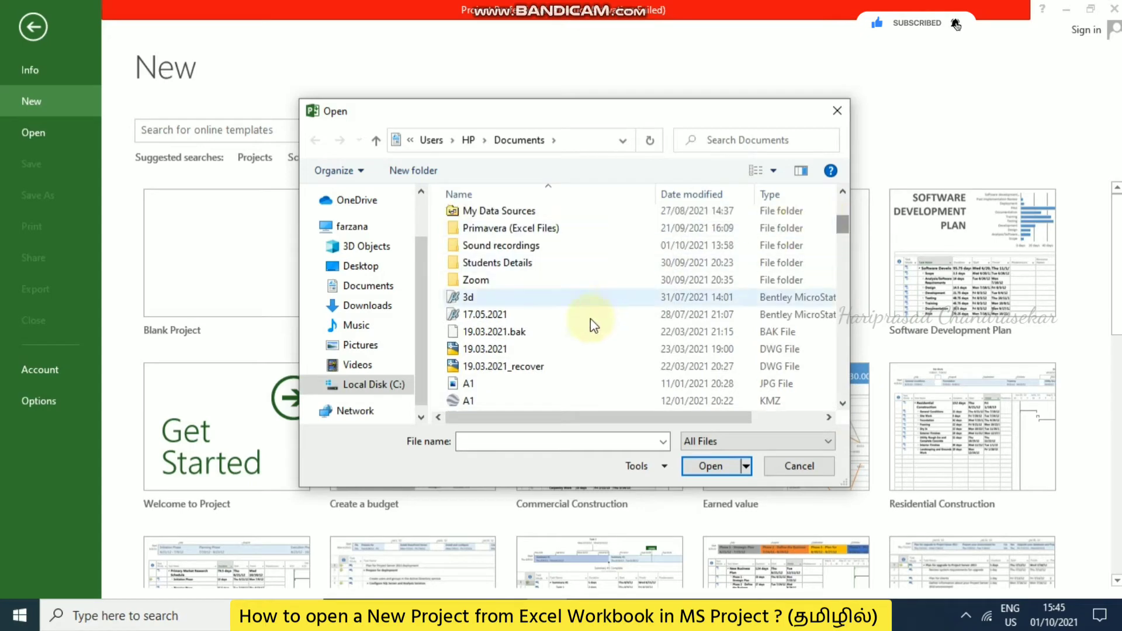
{"action": "scroll", "coordinate": [582, 329], "scroll_direction": "down", "scroll_amount": 6}
{"action": "left_click", "coordinate": [564, 328]}
{"action": "key", "text": "h"}
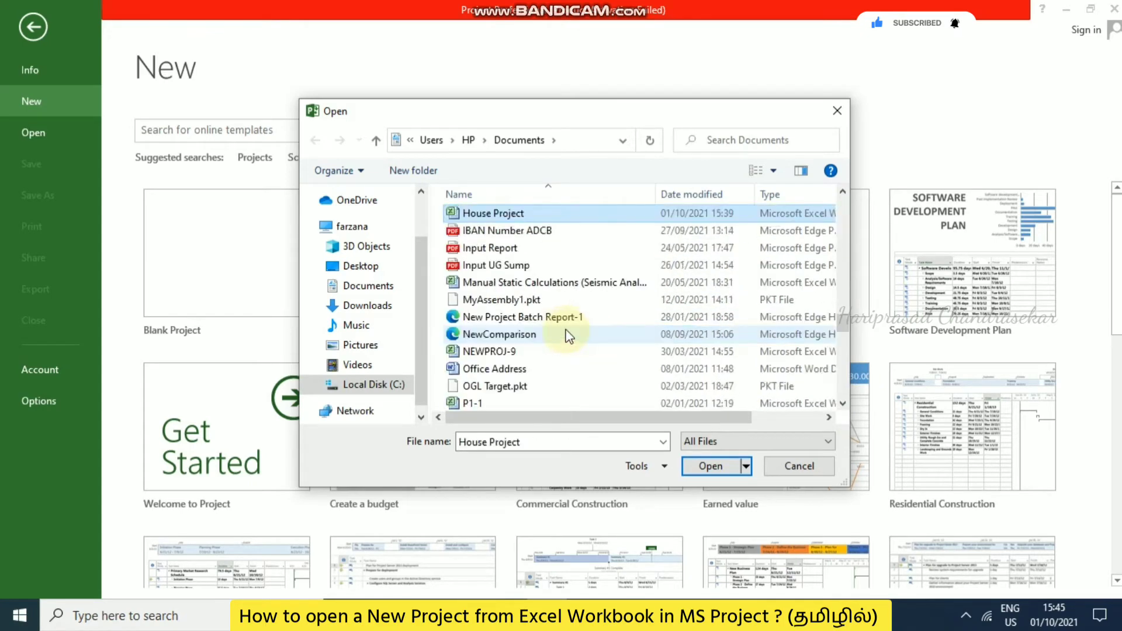
{"action": "left_click", "coordinate": [711, 465]}
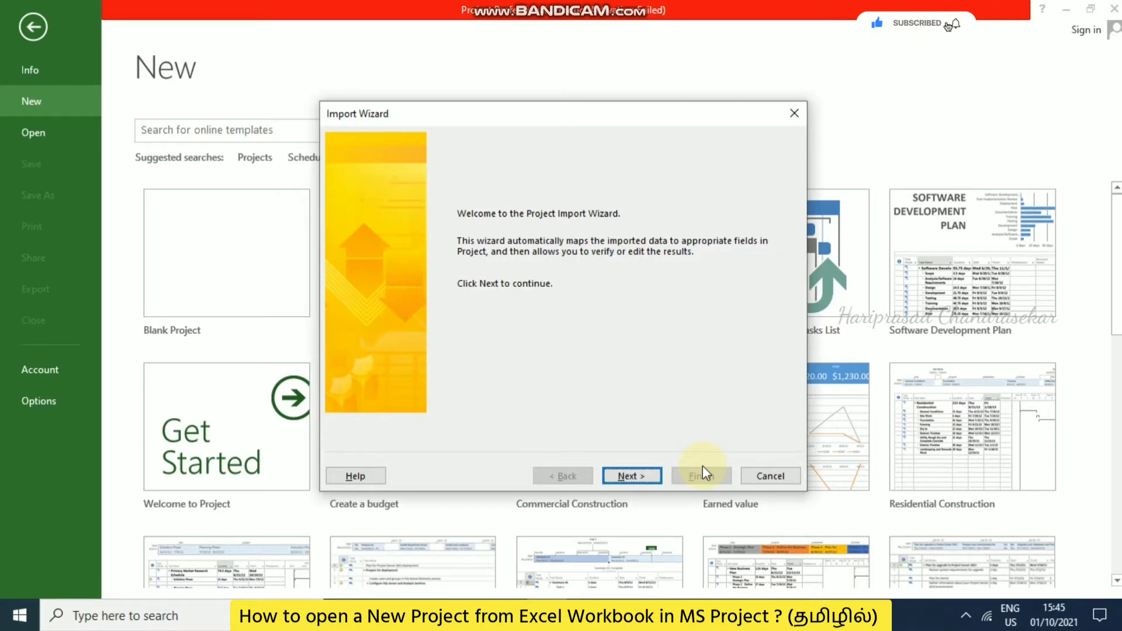
Step: Go past the Import Wizard welcome page to the Map page, with New map selected
{"action": "left_click", "coordinate": [642, 474]}
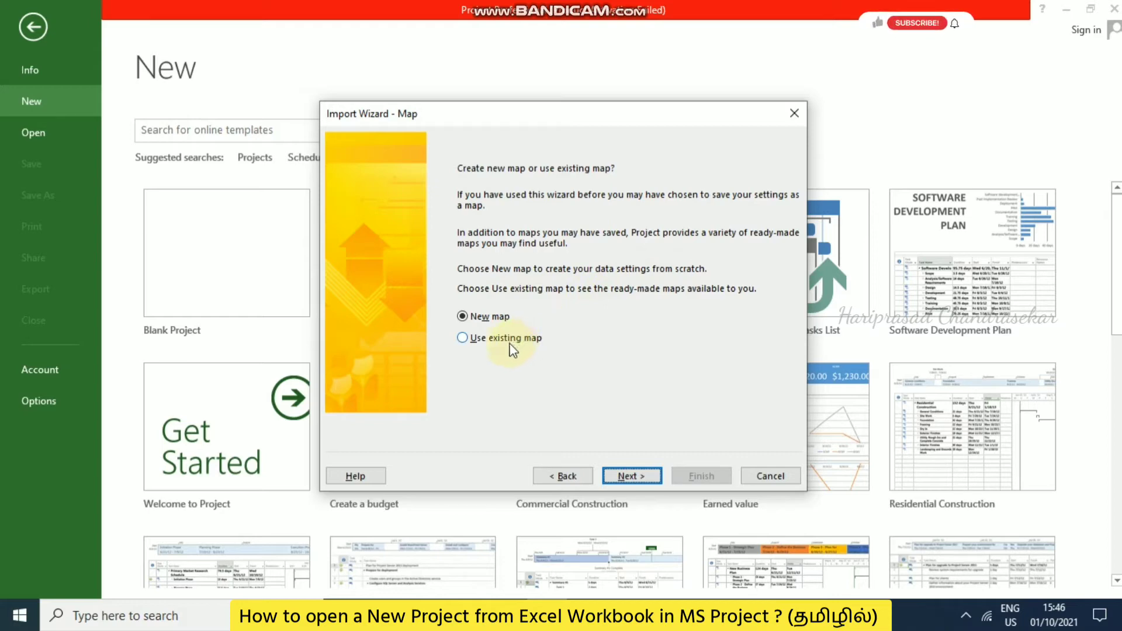
Step: Continue with a new map as a new project and tick Tasks on Map Options
{"action": "left_click", "coordinate": [645, 475]}
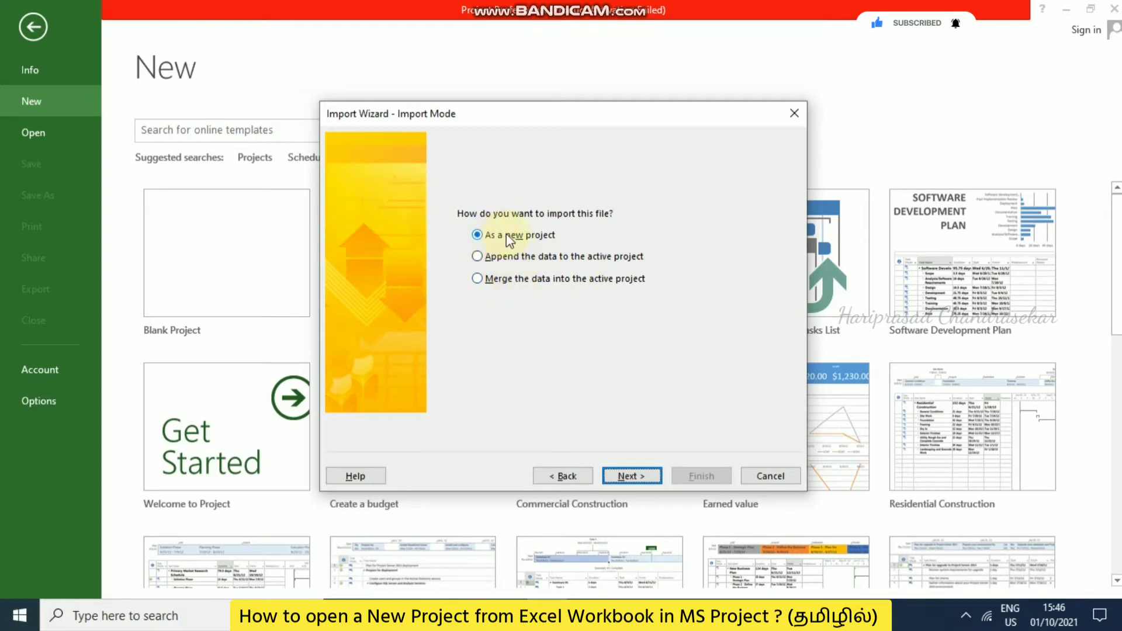
{"action": "left_click", "coordinate": [633, 472]}
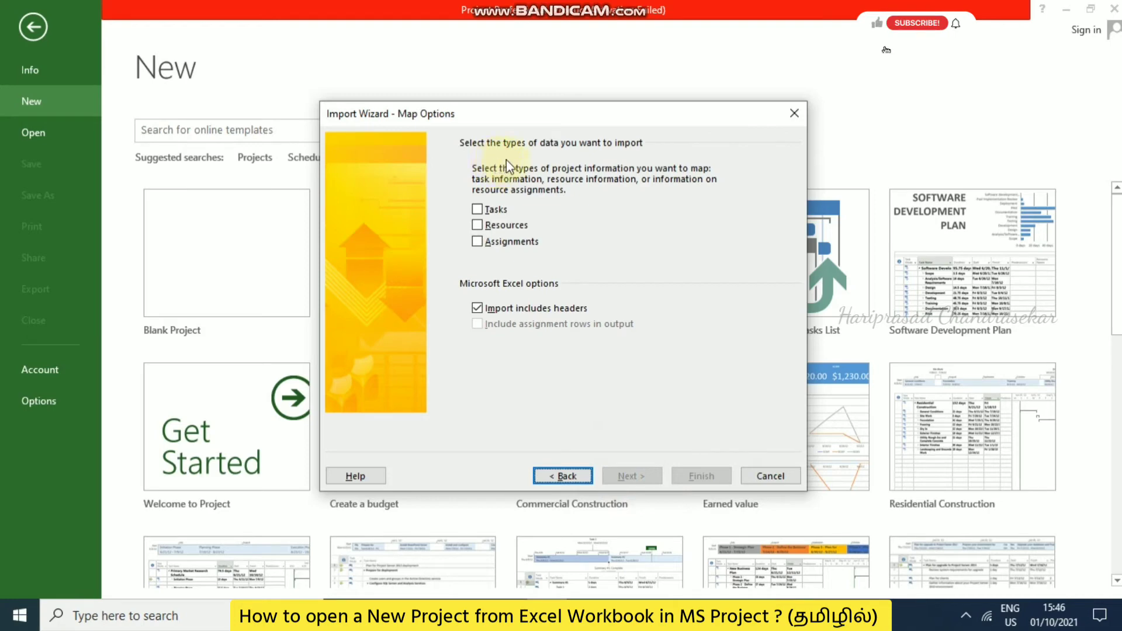
{"action": "left_click", "coordinate": [479, 211]}
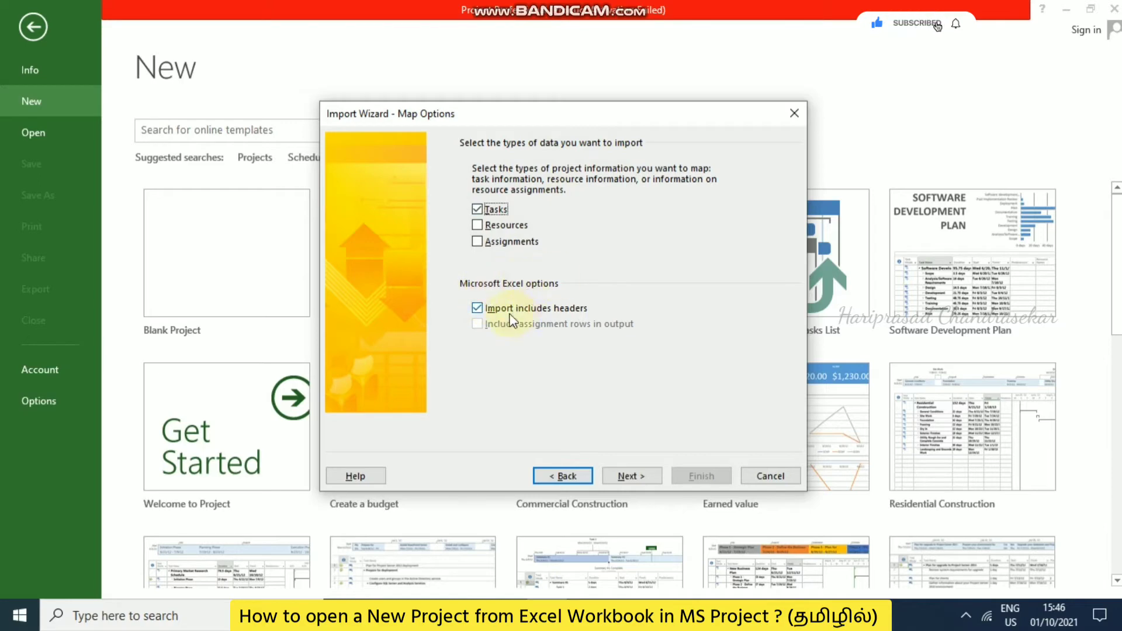
Step: Take task data from Sheet1, mapping Task Name to Name and Duration to Duration
{"action": "left_click", "coordinate": [637, 475]}
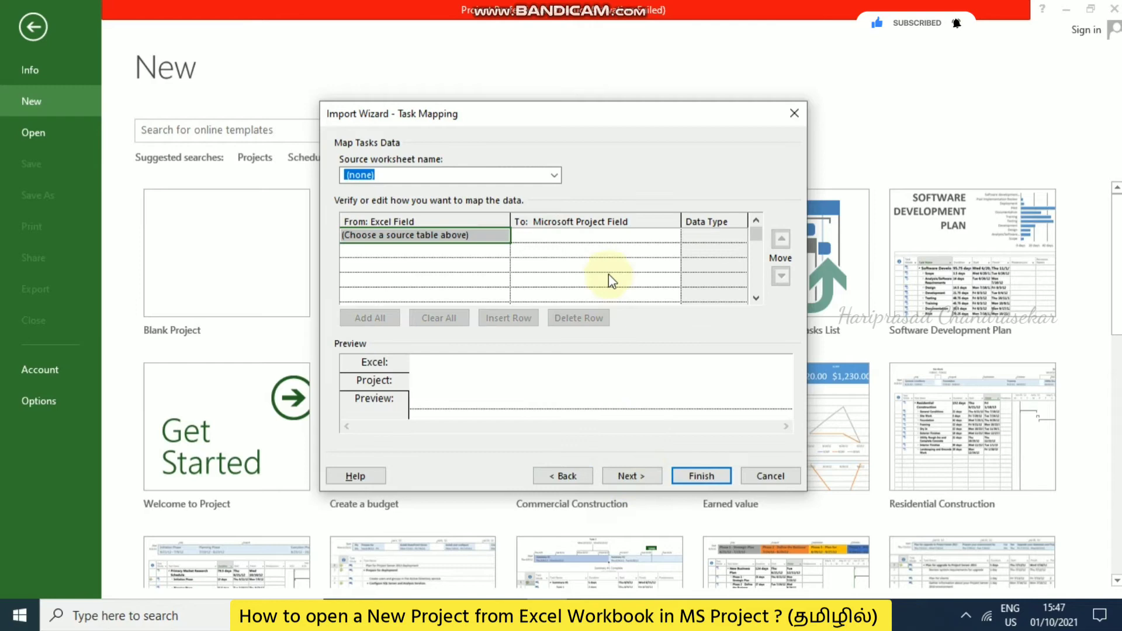
{"action": "left_click", "coordinate": [554, 176]}
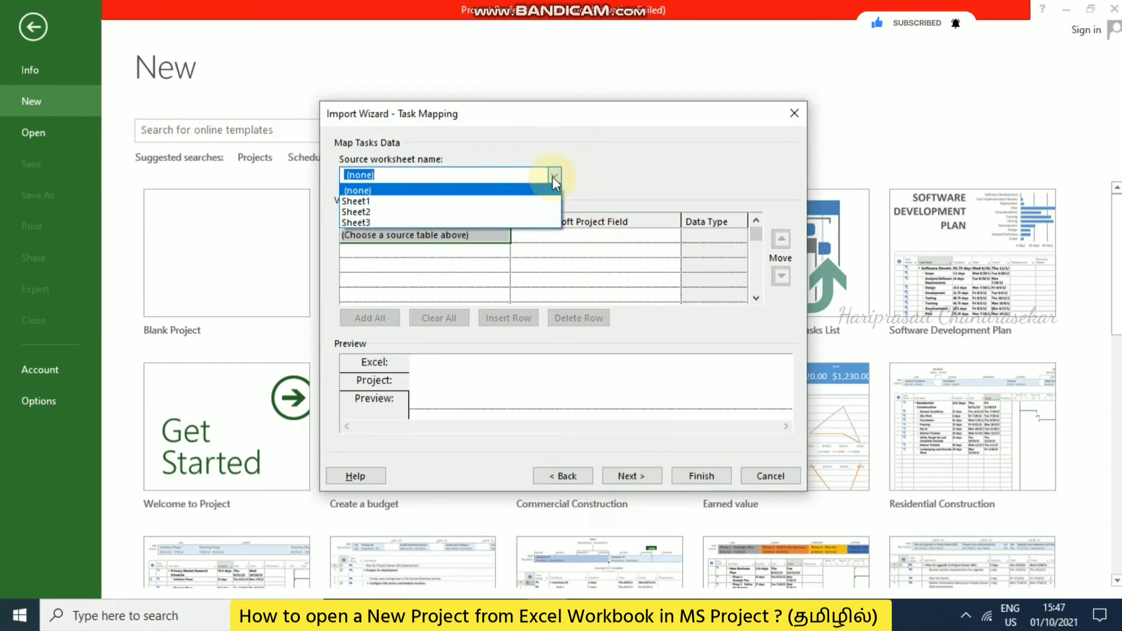
{"action": "left_click", "coordinate": [541, 201]}
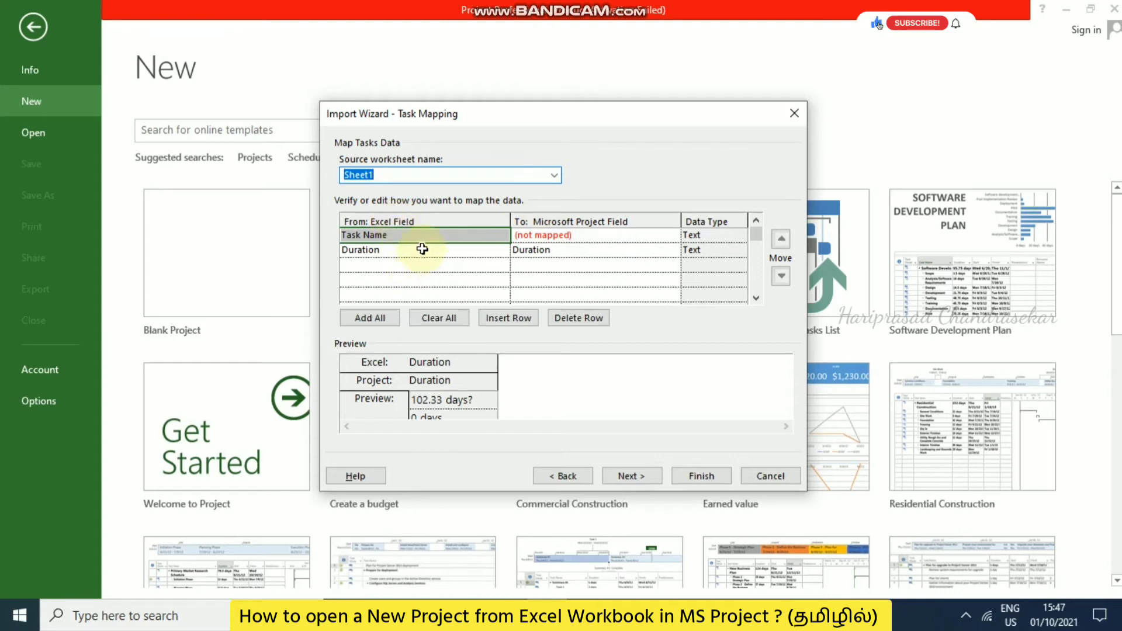
{"action": "left_click", "coordinate": [459, 253]}
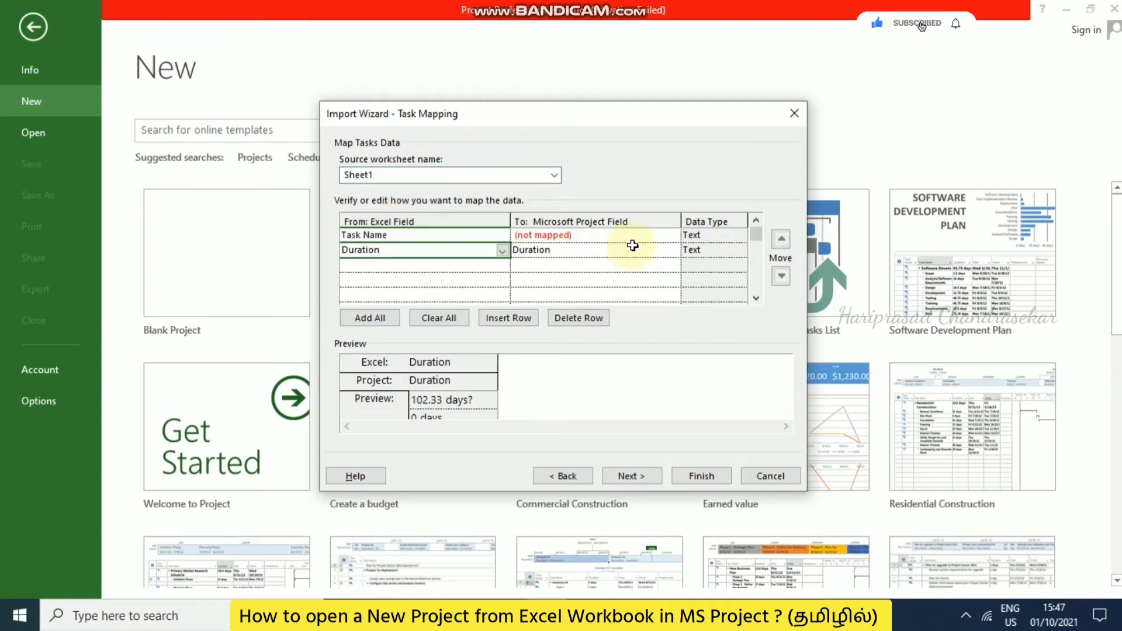
{"action": "left_click", "coordinate": [669, 239]}
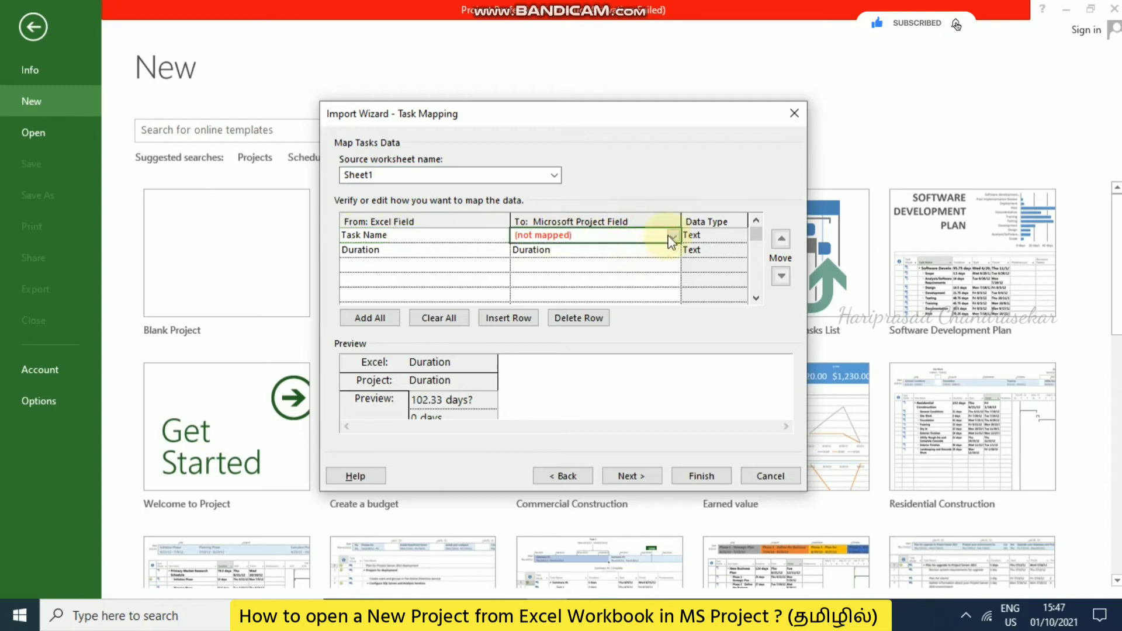
{"action": "left_click", "coordinate": [672, 236]}
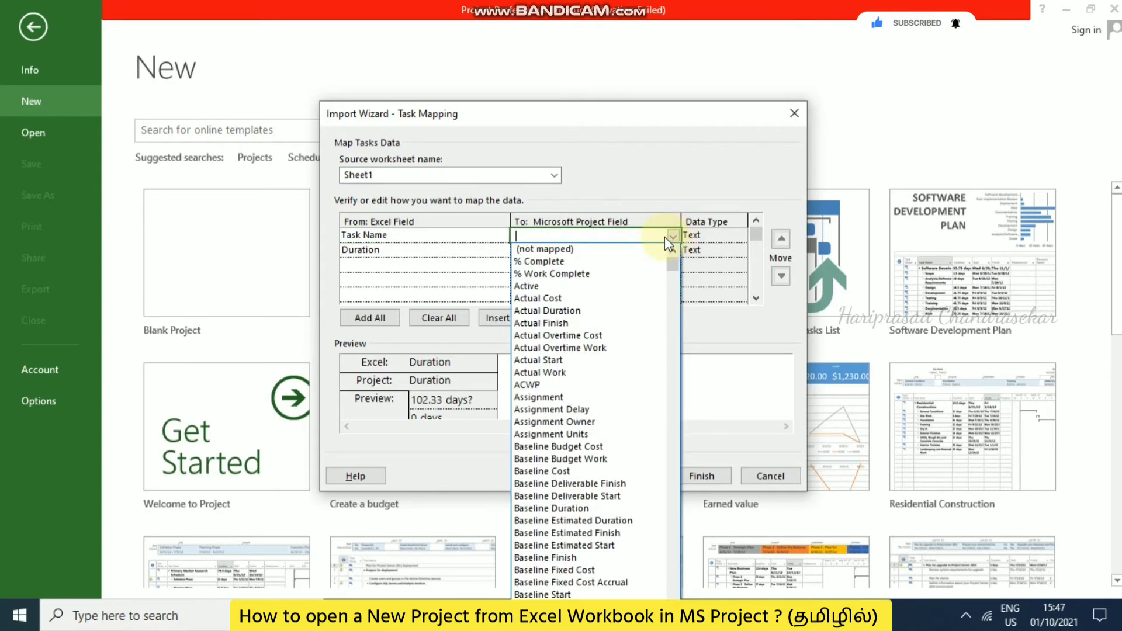
{"action": "type", "text": "n"}
{"action": "left_click", "coordinate": [526, 248]}
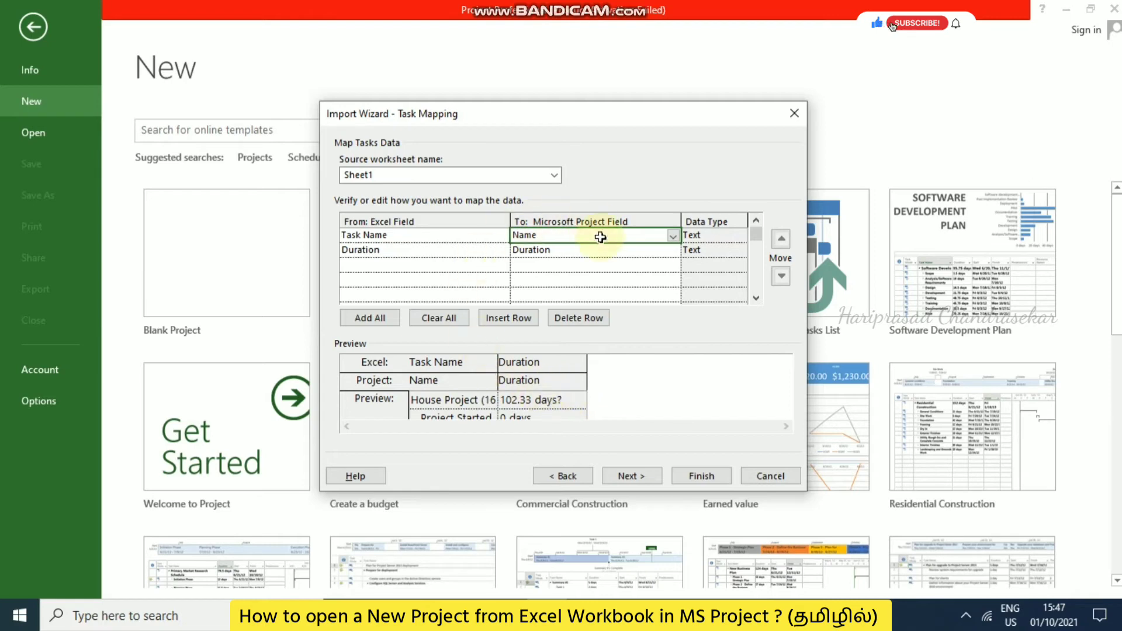
Step: Cancel saving the import map and finish importing into a new Gantt Chart
{"action": "left_click", "coordinate": [638, 476]}
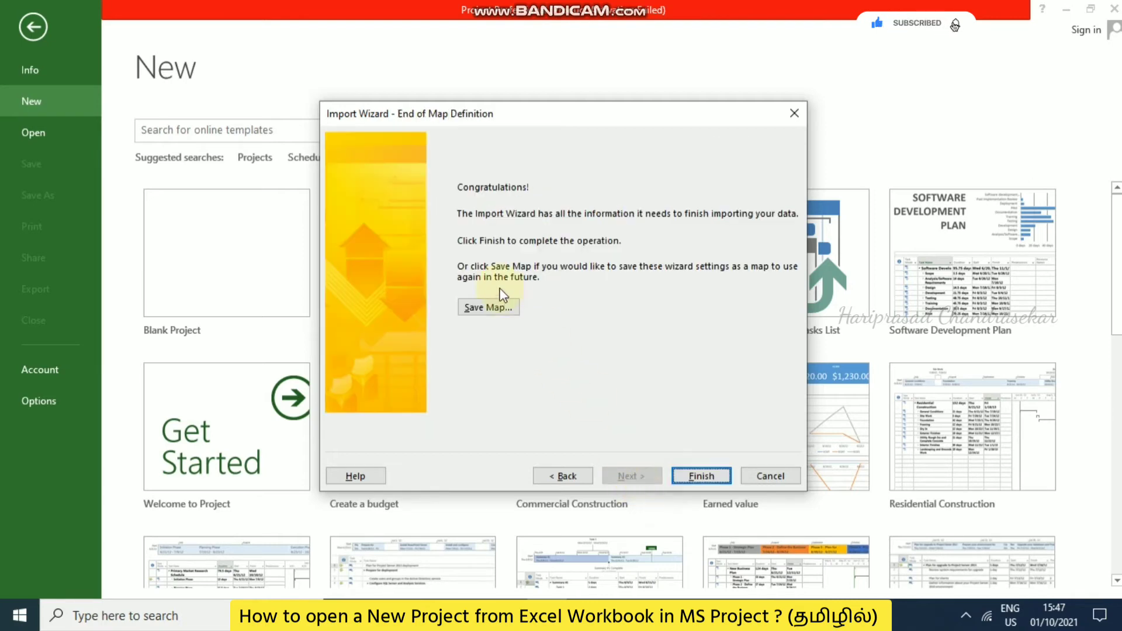
{"action": "left_click", "coordinate": [496, 308]}
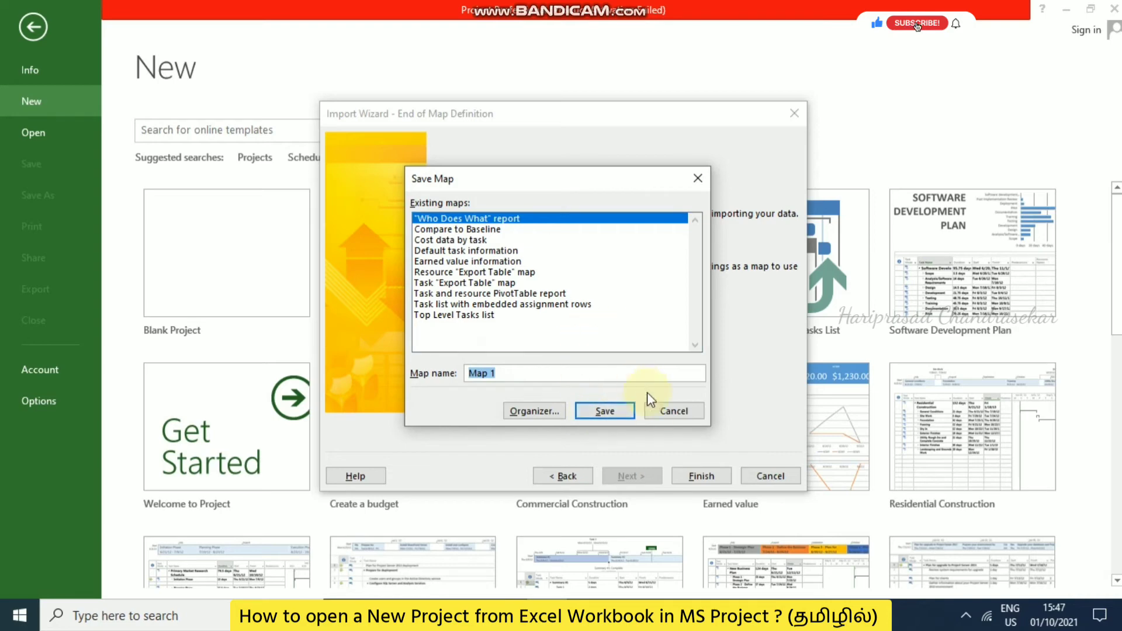
{"action": "left_click", "coordinate": [668, 412]}
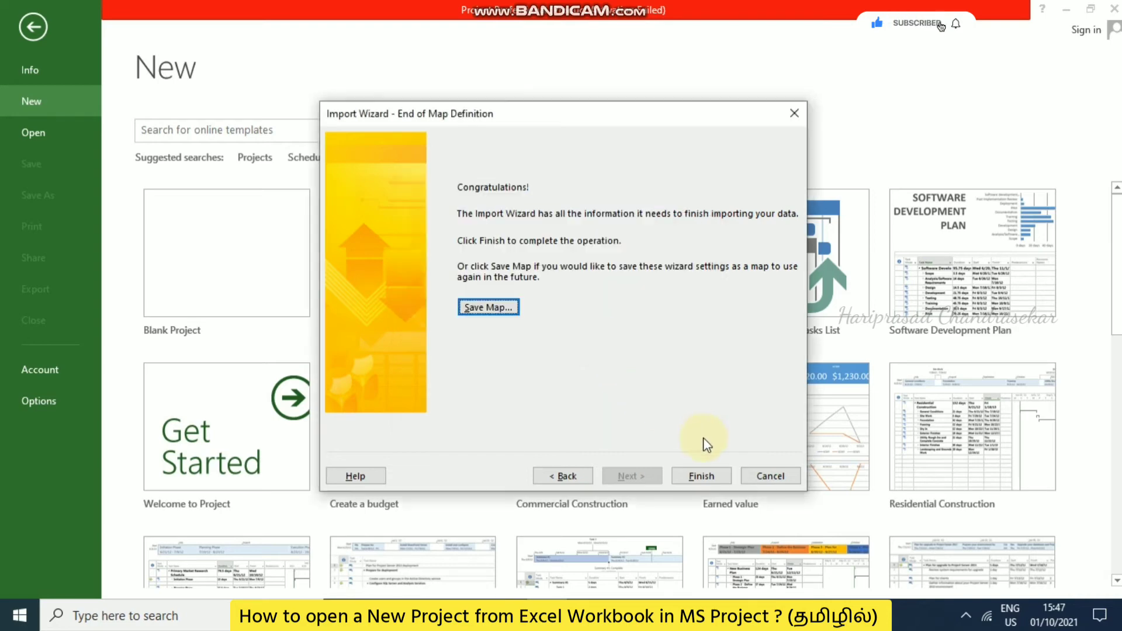
{"action": "left_click", "coordinate": [701, 475]}
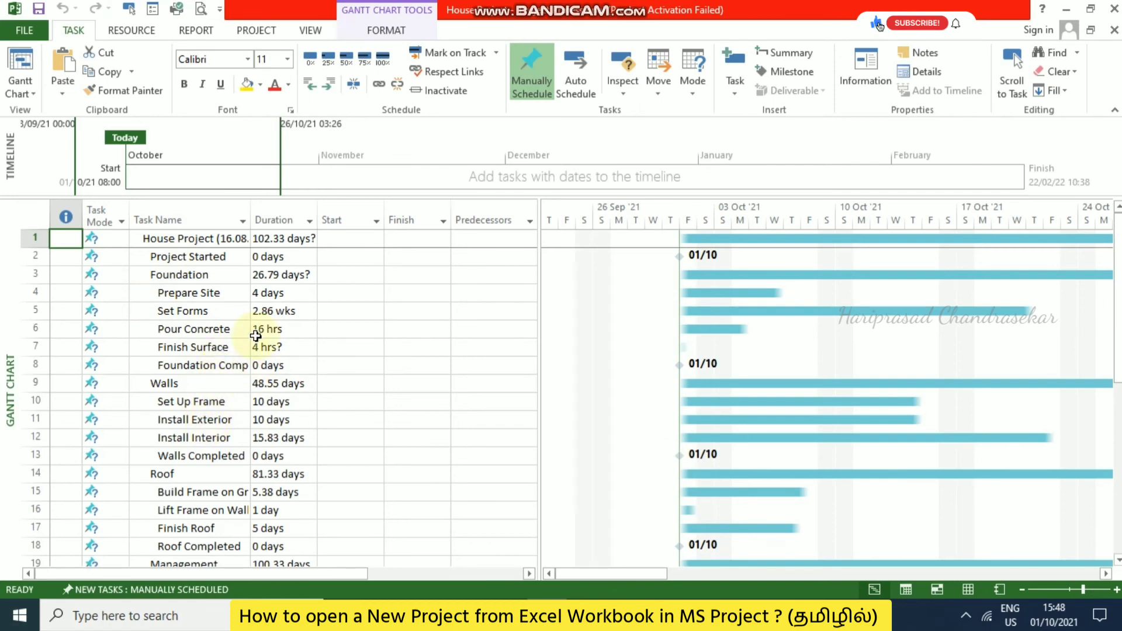
Step: Review the imported tasks, check the Start column options, and select the first task's Start cell
{"action": "scroll", "coordinate": [248, 440], "scroll_direction": "down", "scroll_amount": 4}
{"action": "scroll", "coordinate": [248, 439], "scroll_direction": "down", "scroll_amount": 5}
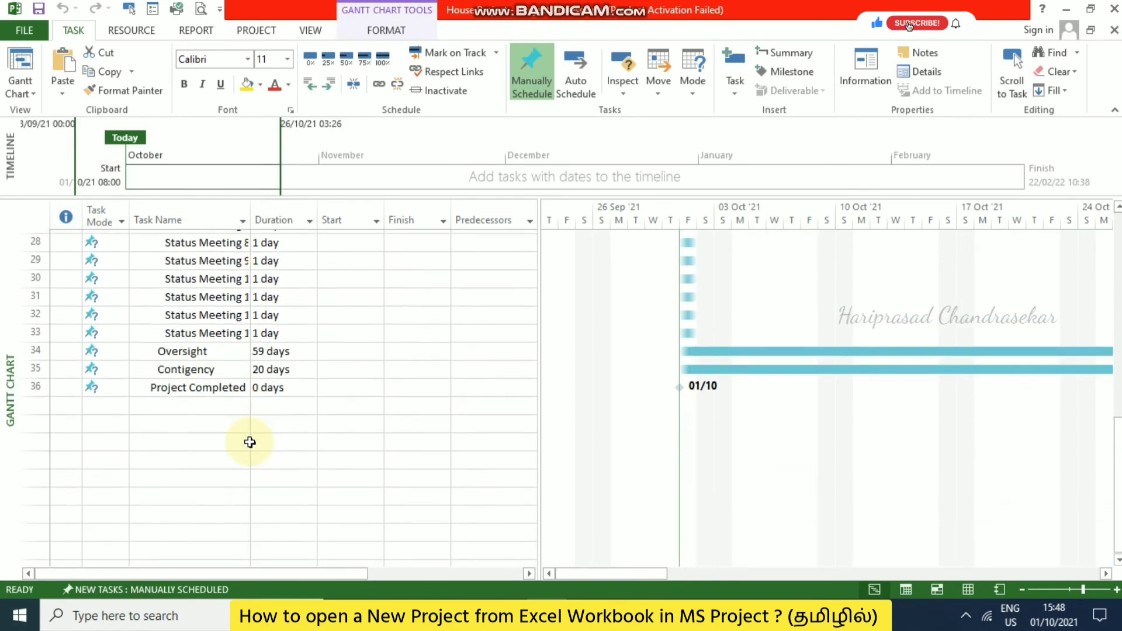
{"action": "scroll", "coordinate": [247, 440], "scroll_direction": "up", "scroll_amount": 9}
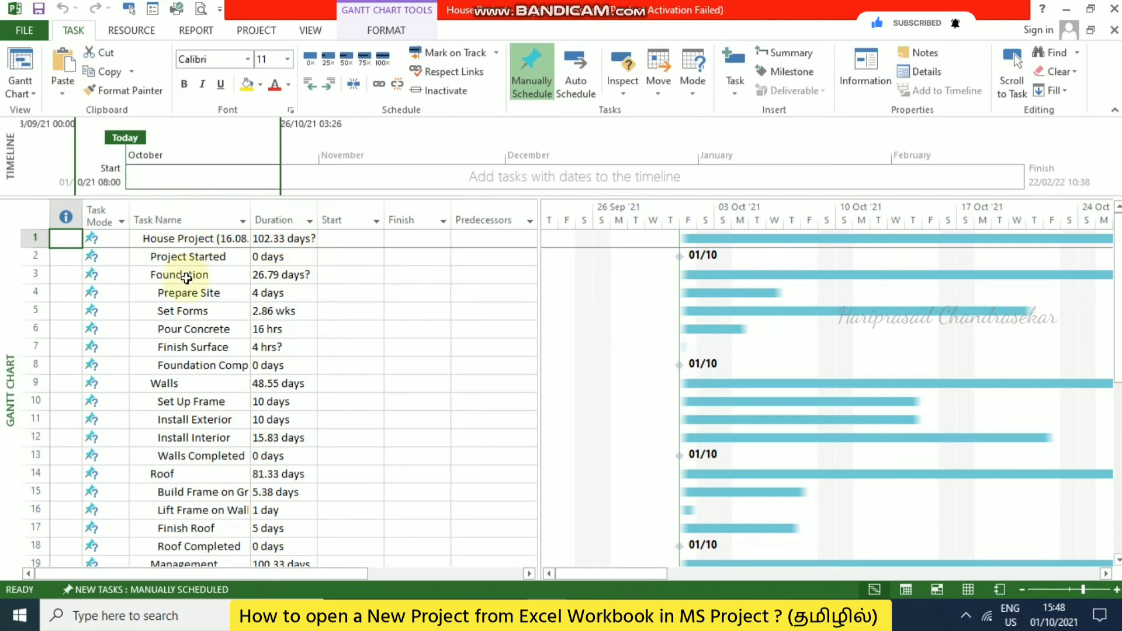
{"action": "right_click", "coordinate": [350, 220]}
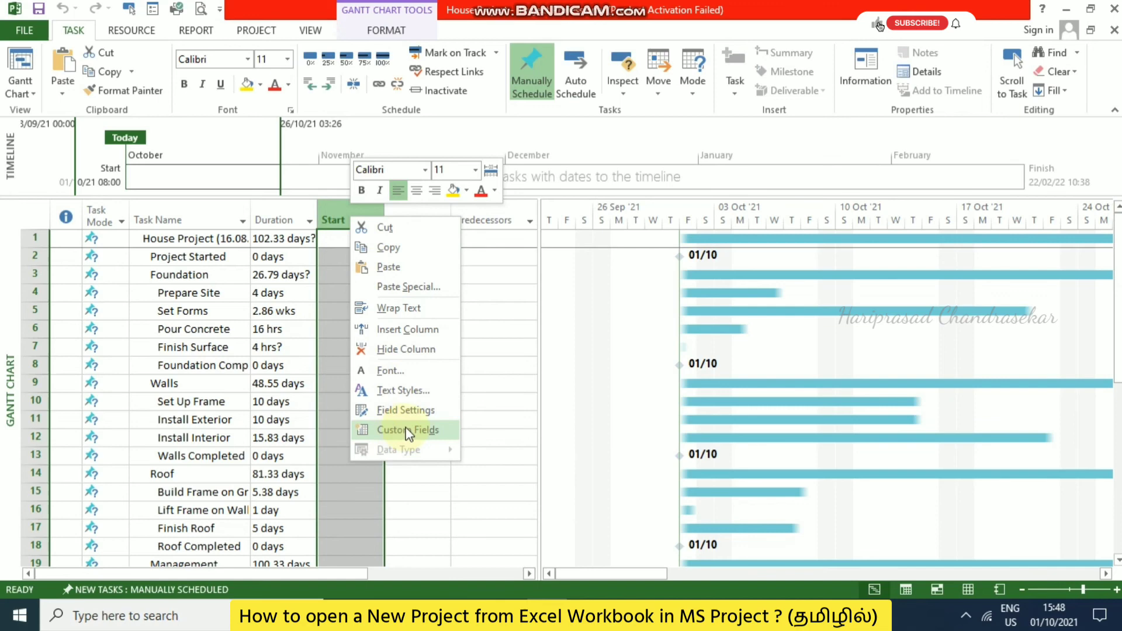
{"action": "left_click", "coordinate": [335, 217]}
{"action": "left_click", "coordinate": [337, 240]}
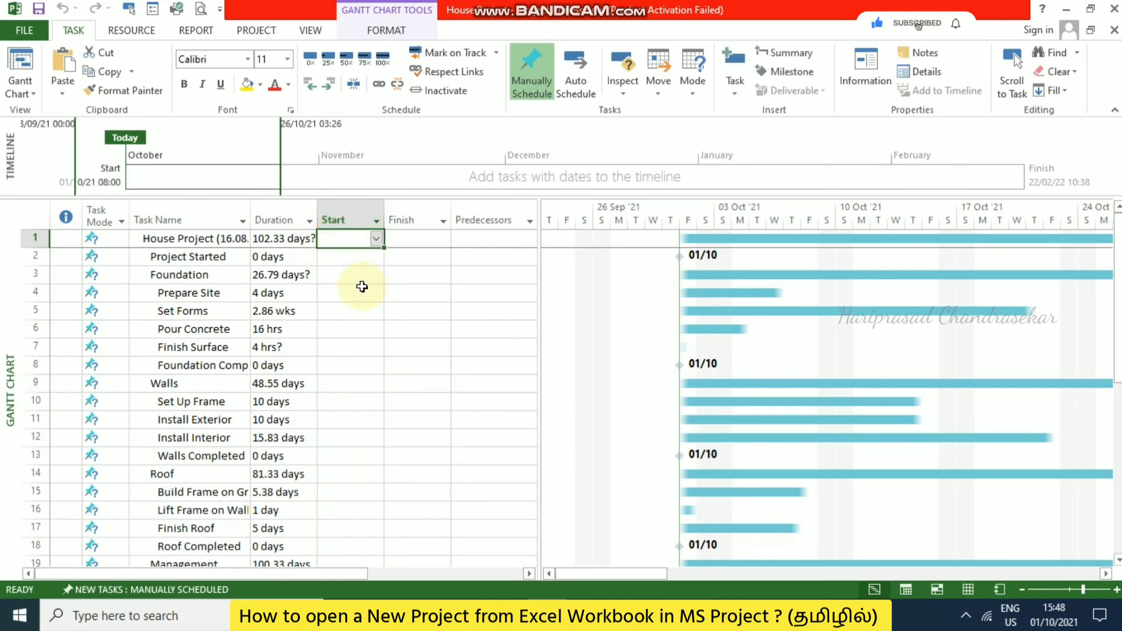